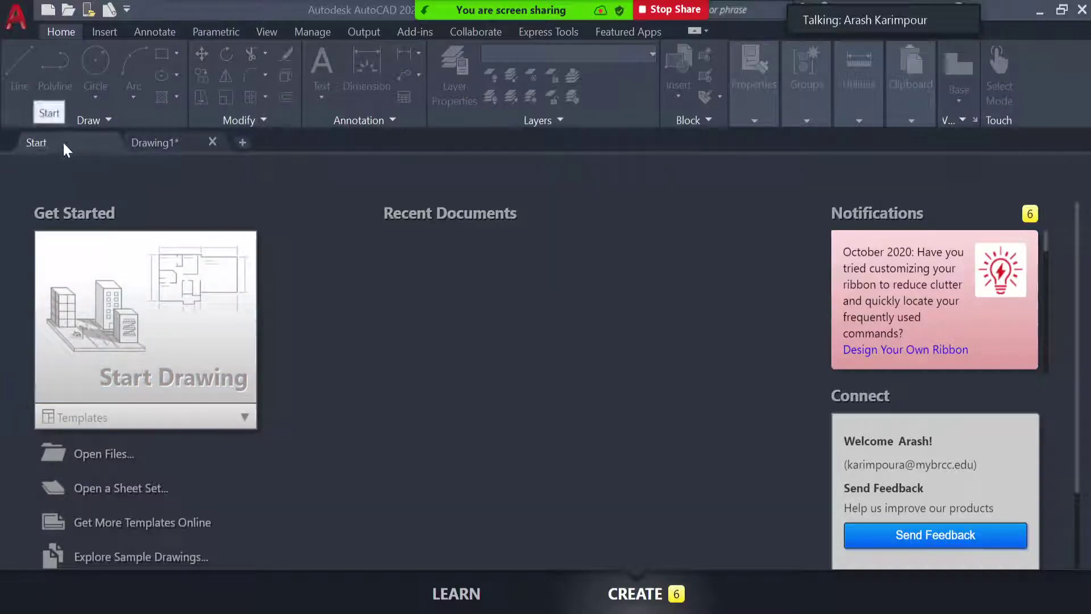
- Create a new drawing from the metric acadiso.dwt template
click(245, 418)
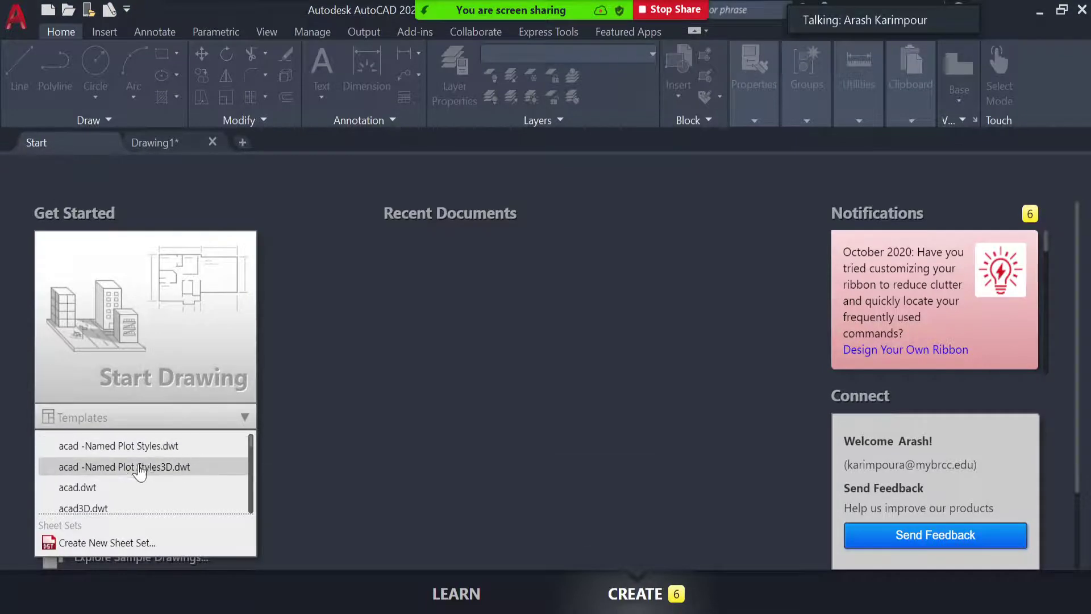
scroll(151, 472, down, 1)
scroll(151, 473, down, 1)
scroll(147, 476, up, 2)
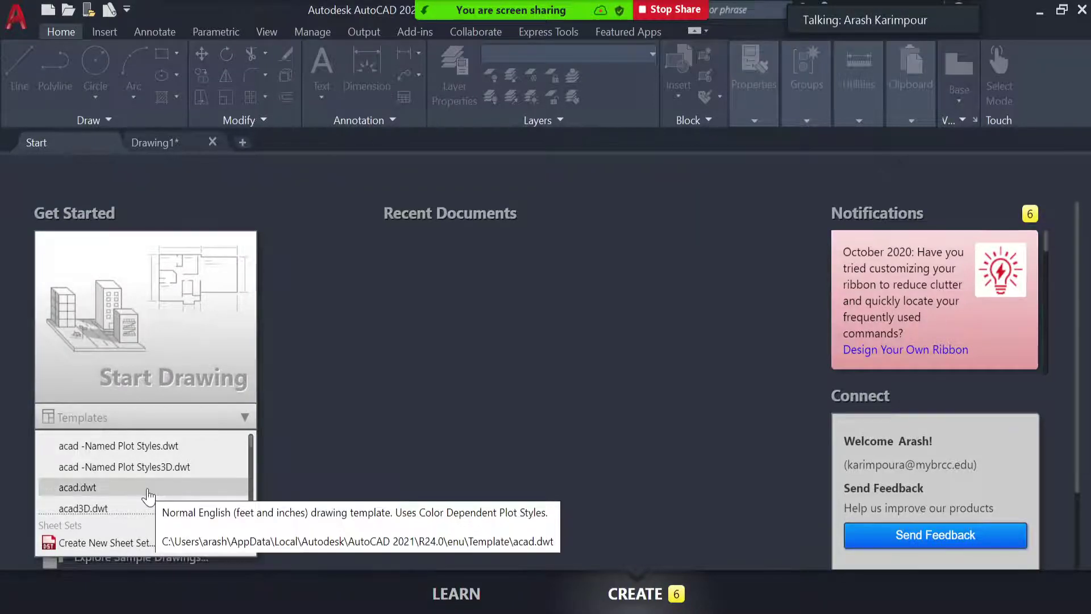
scroll(149, 493, down, 4)
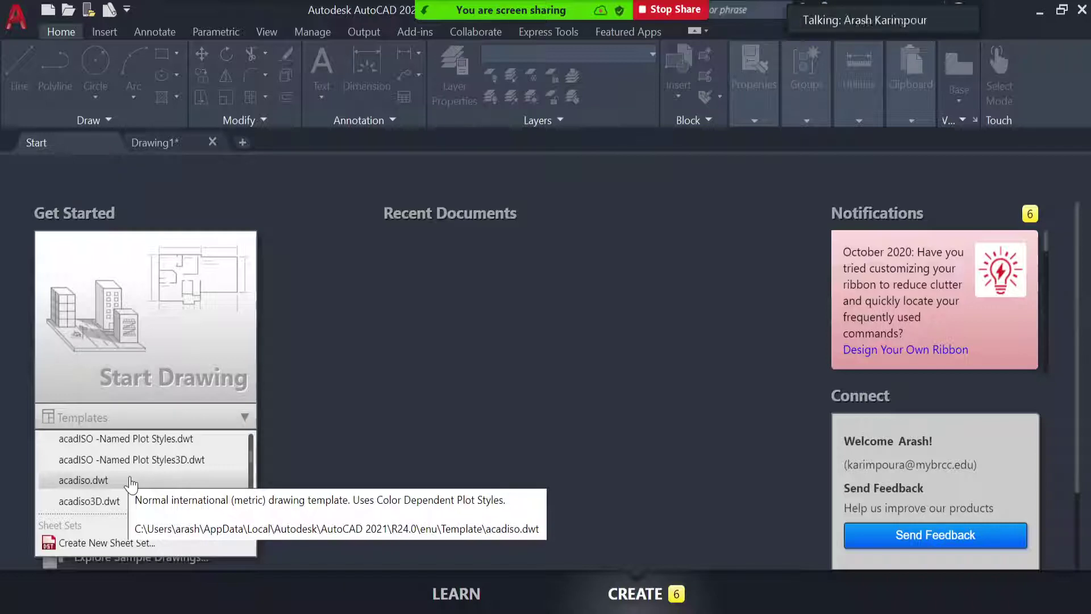
click(131, 483)
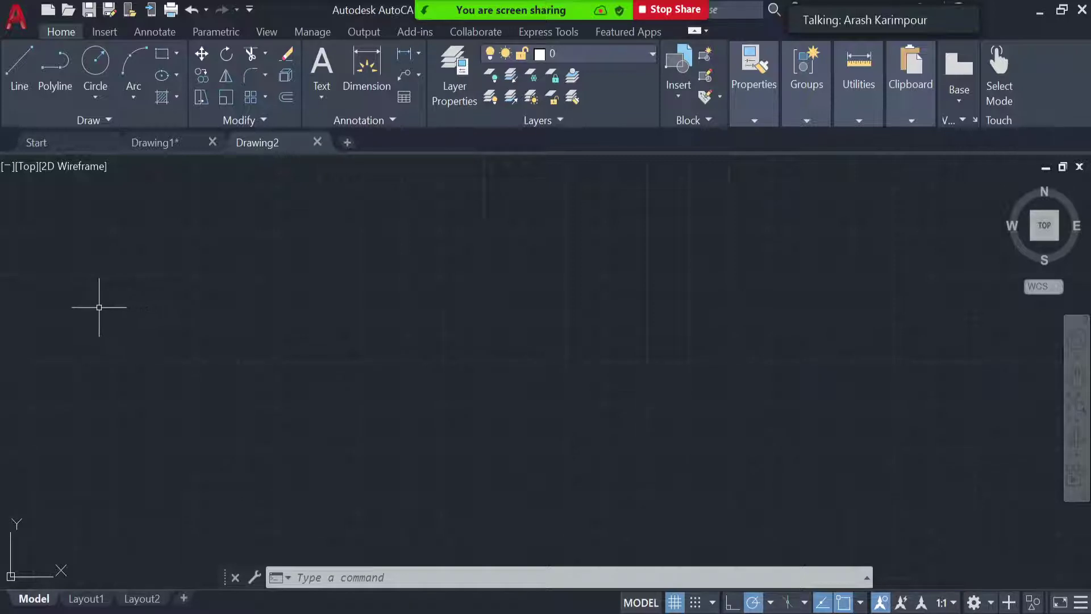
- Draw a single straight line rising to the right in the left half of the drawing area
click(18, 64)
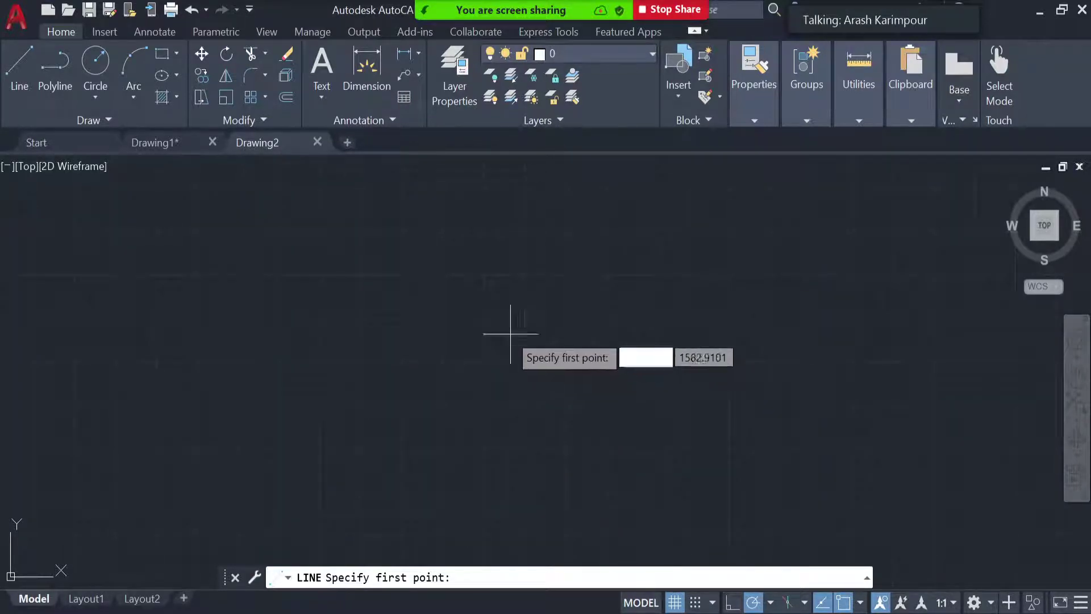
click(222, 384)
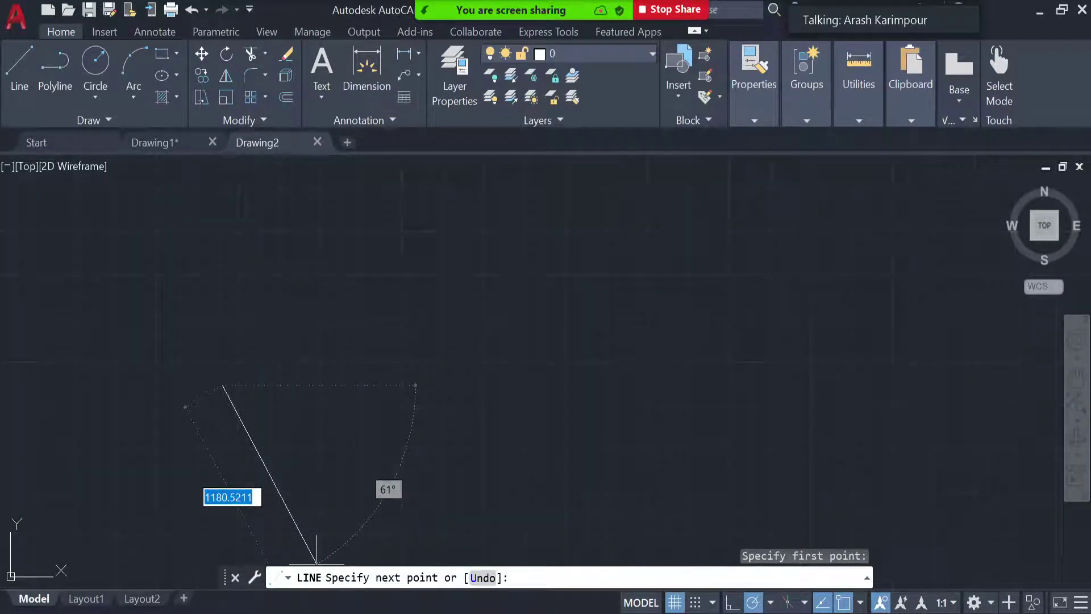
click(442, 268)
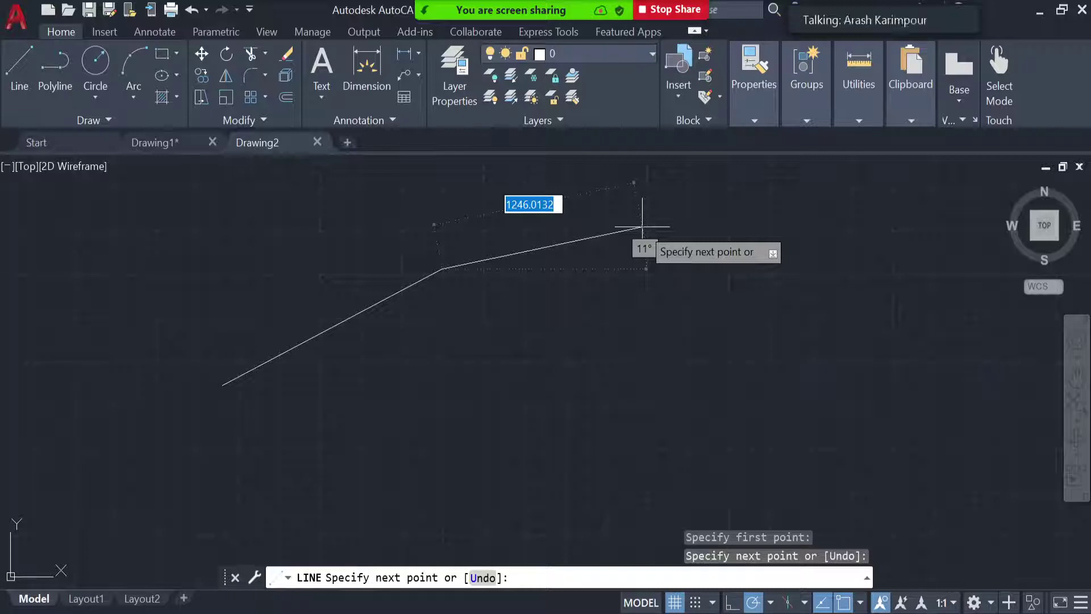
key(Return)
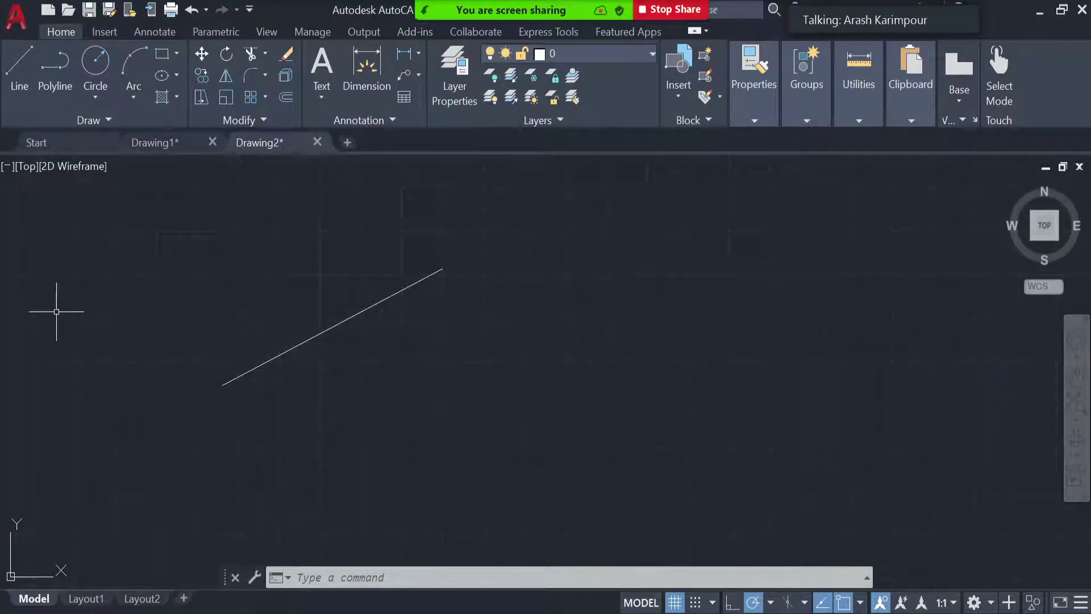
- Draw two connected line segments forming a wide peak to the right of the first line
click(17, 66)
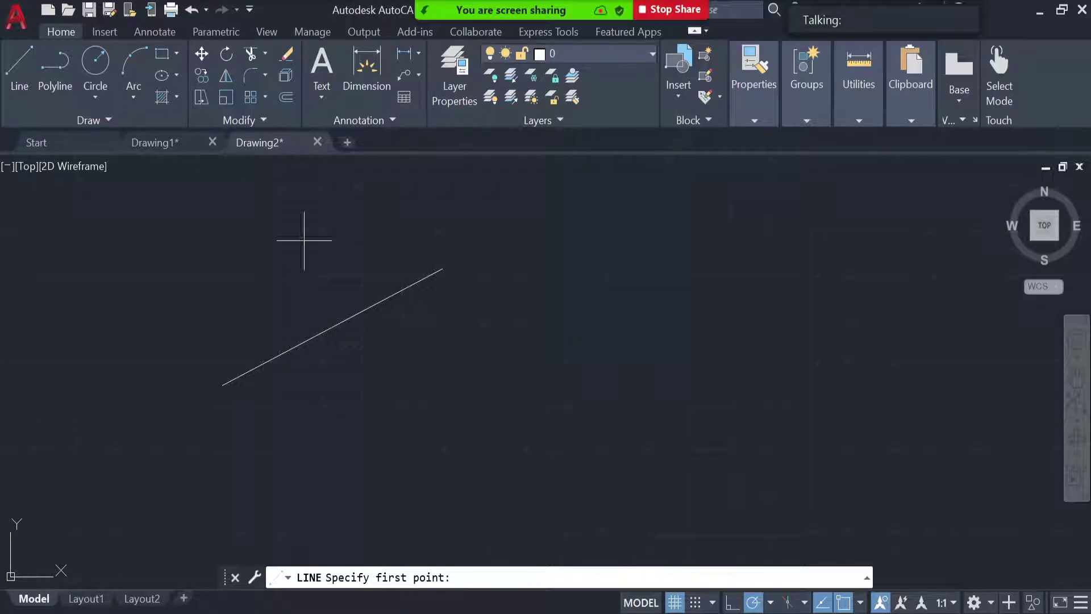
click(487, 407)
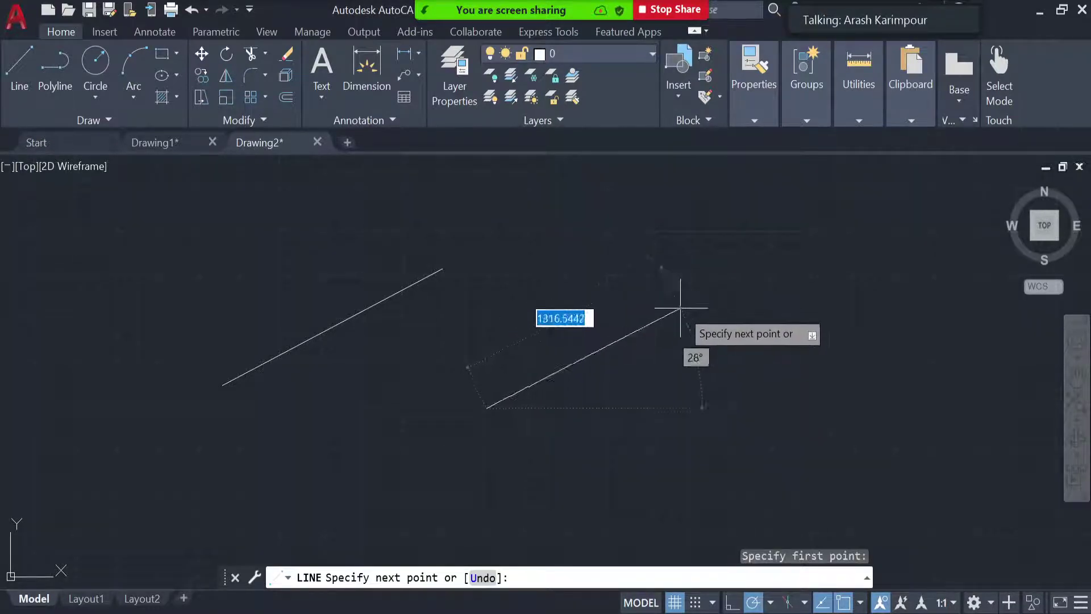
click(708, 305)
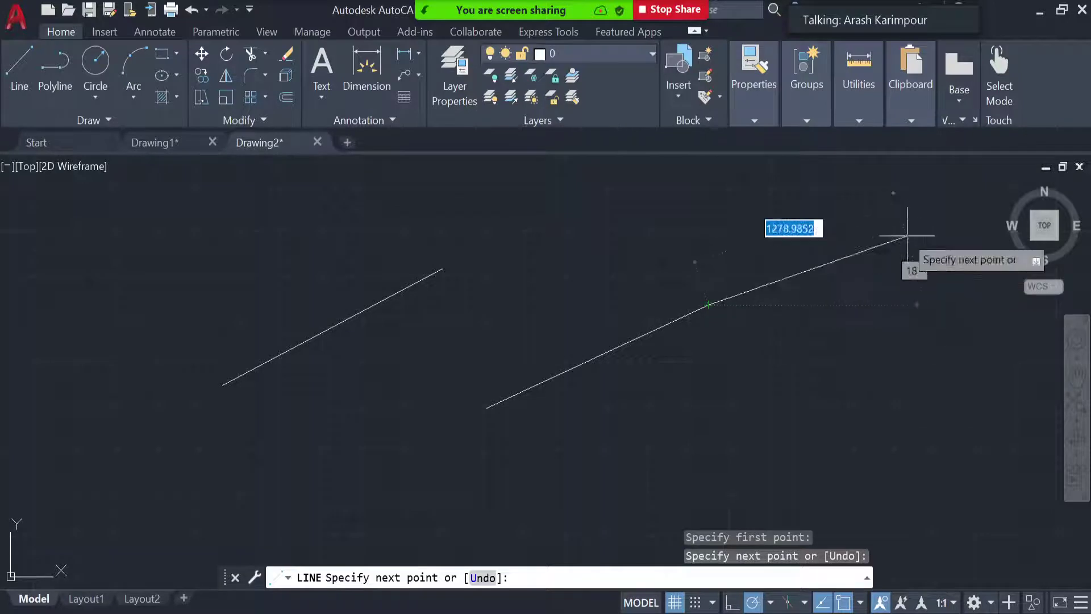
click(915, 382)
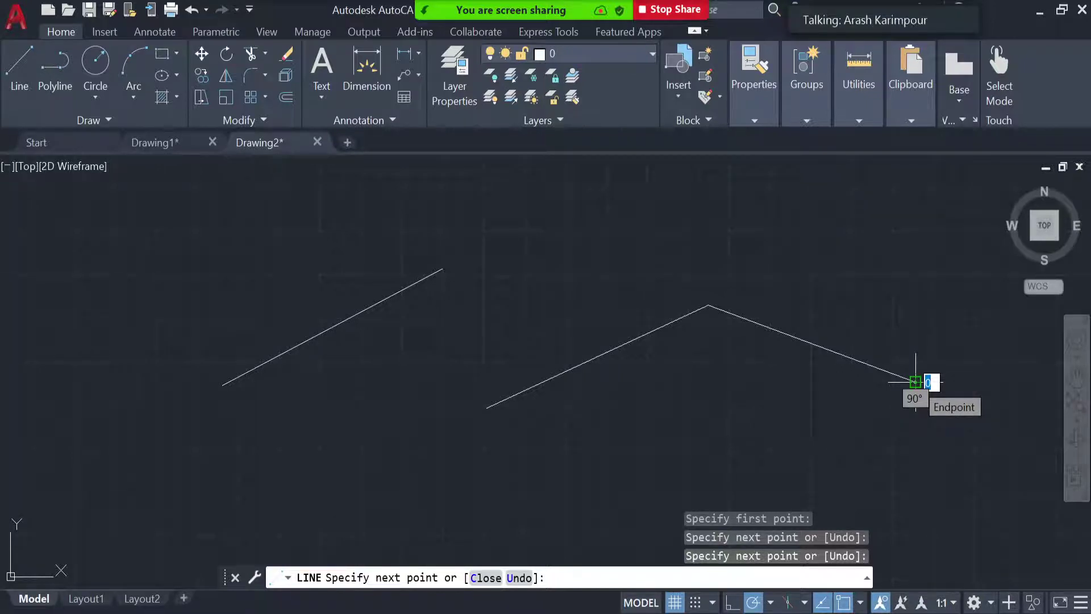
key(Return)
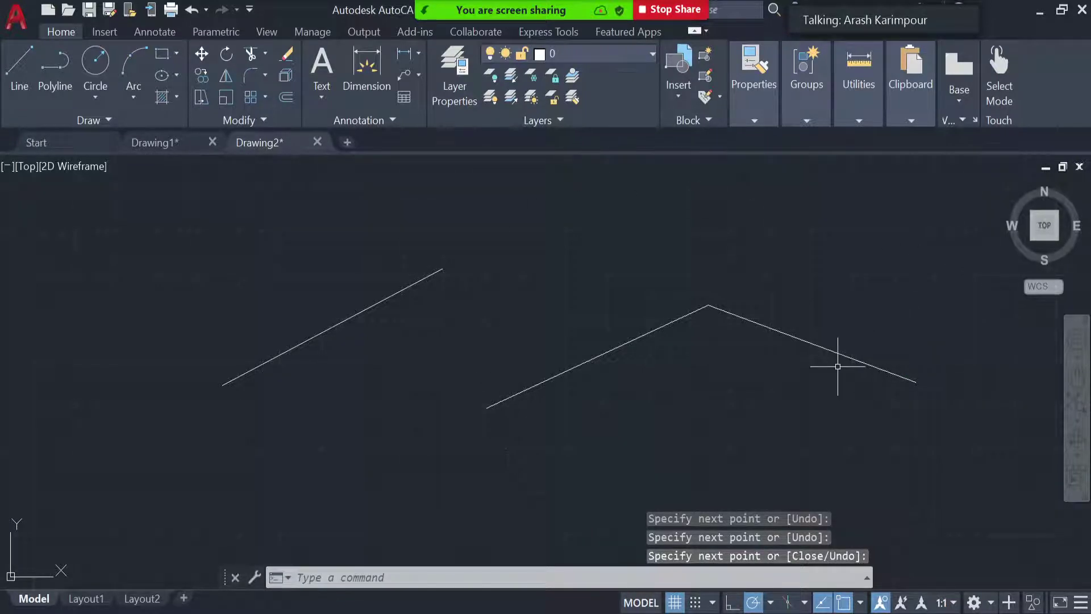
- Draw a zigzag of five connected line segments below the existing lines
click(10, 71)
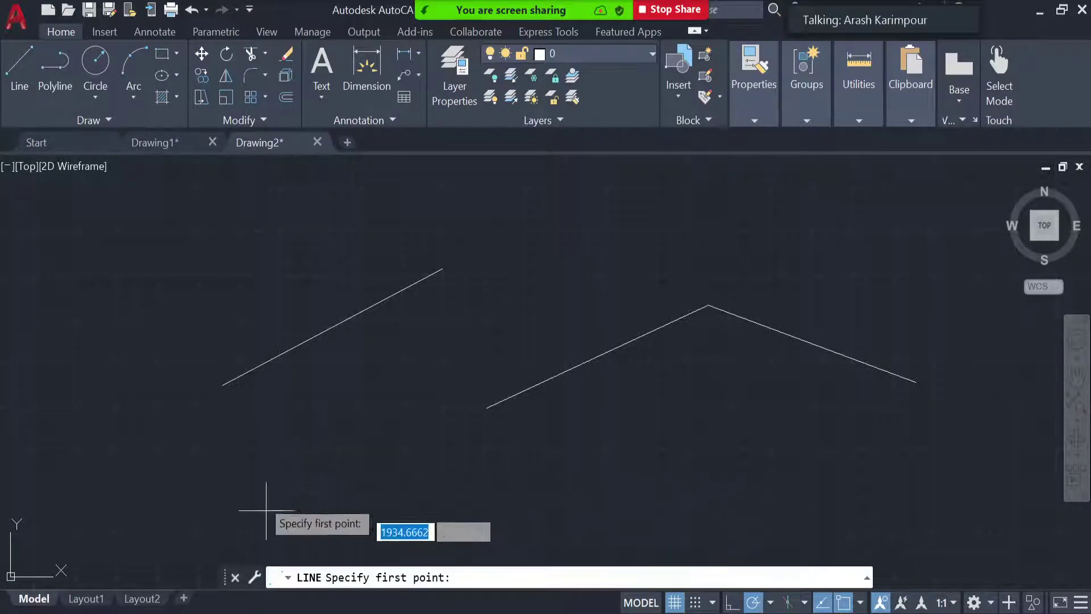
click(244, 466)
click(335, 518)
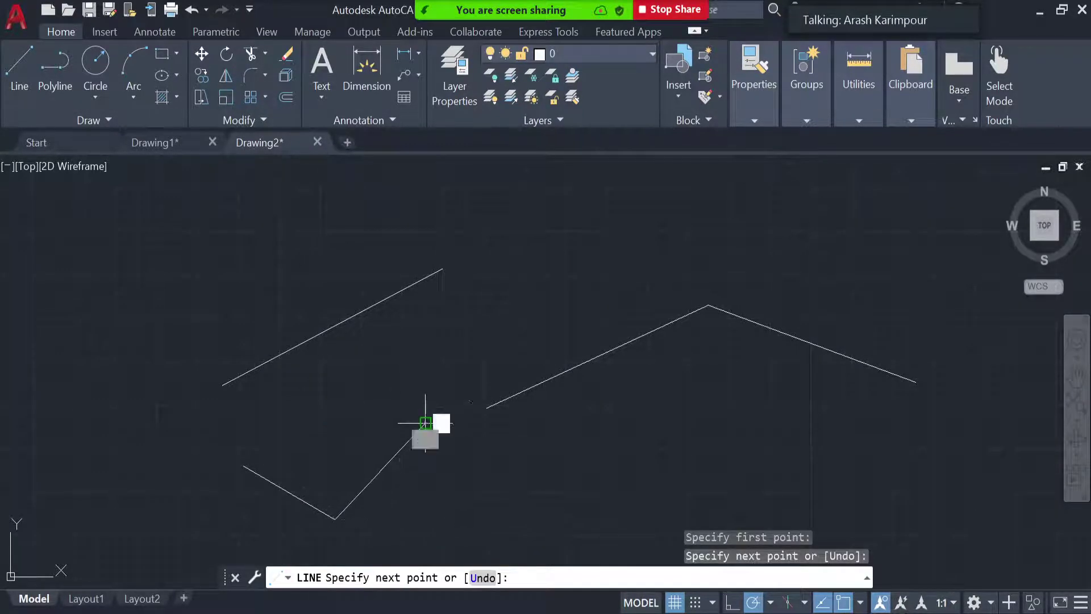
click(425, 423)
click(554, 519)
click(730, 426)
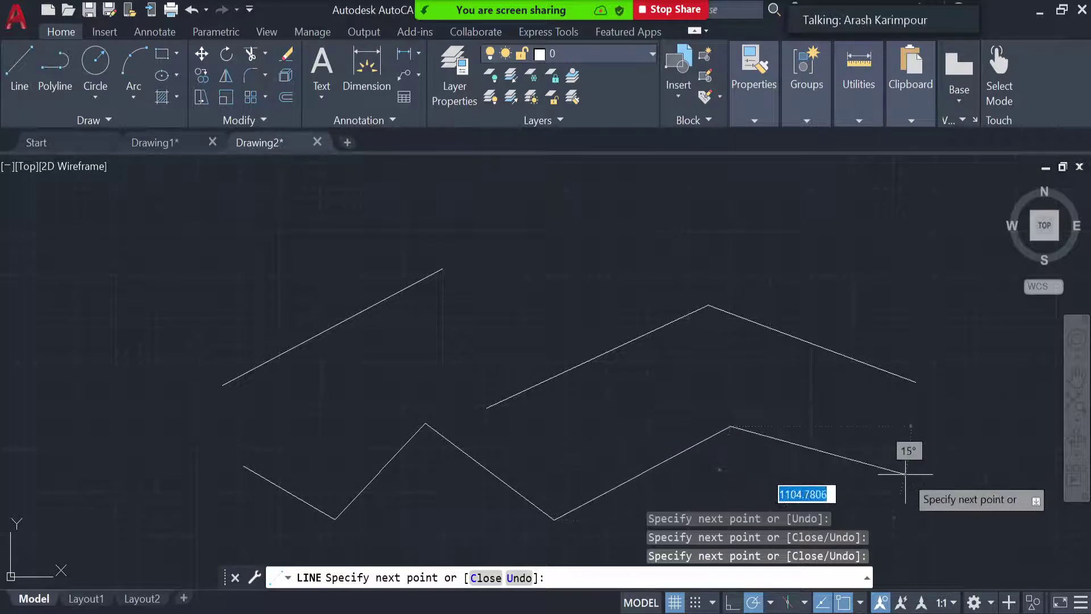
key(Return)
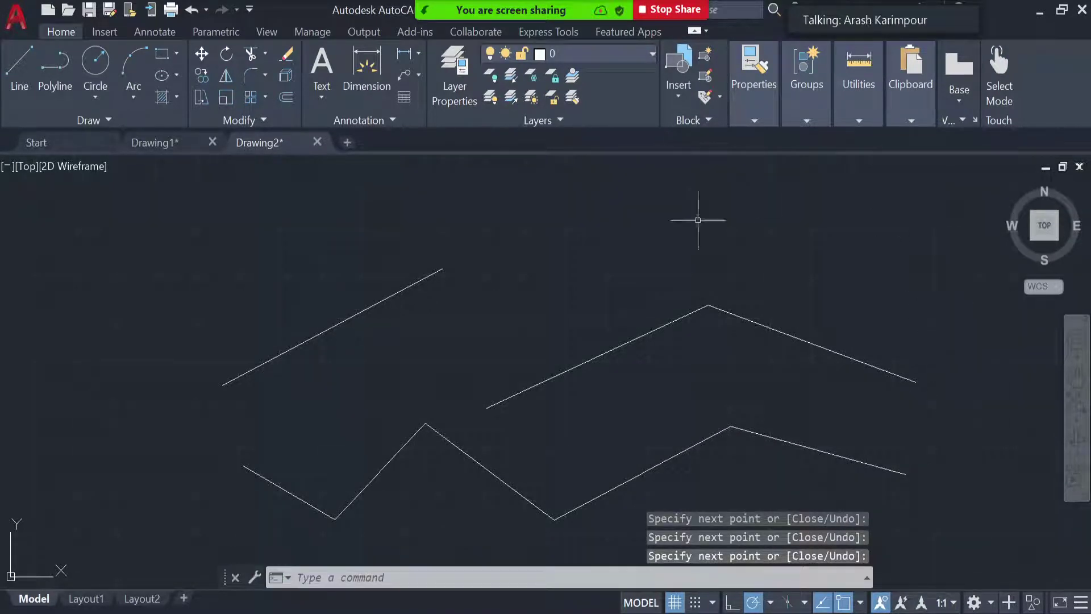
- Select the zigzag's first three segments one by one to check whether they are separate objects, and clear the selection
click(281, 486)
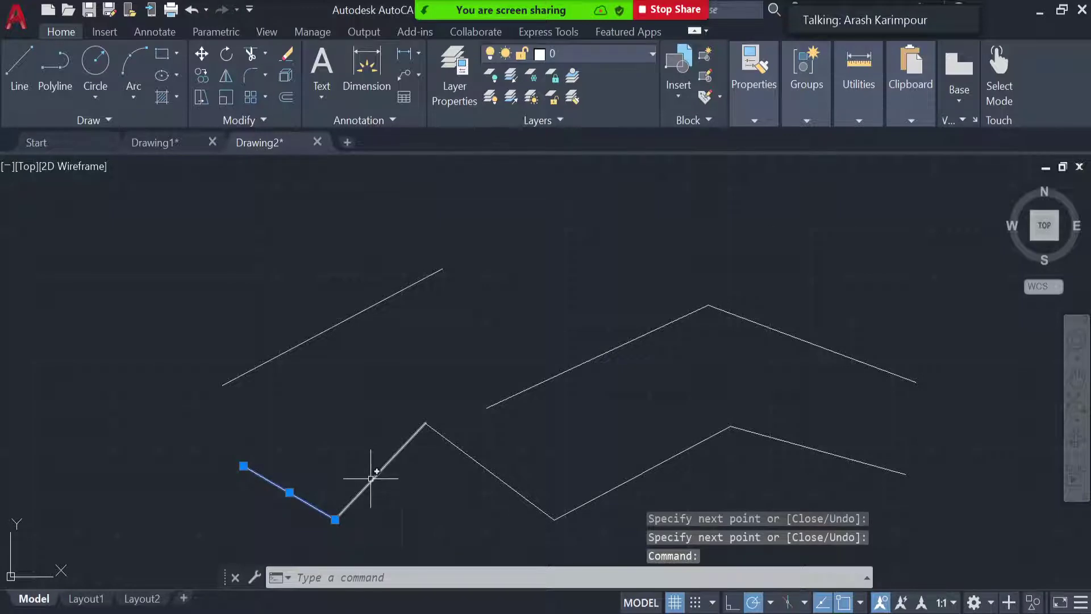
click(374, 476)
click(500, 481)
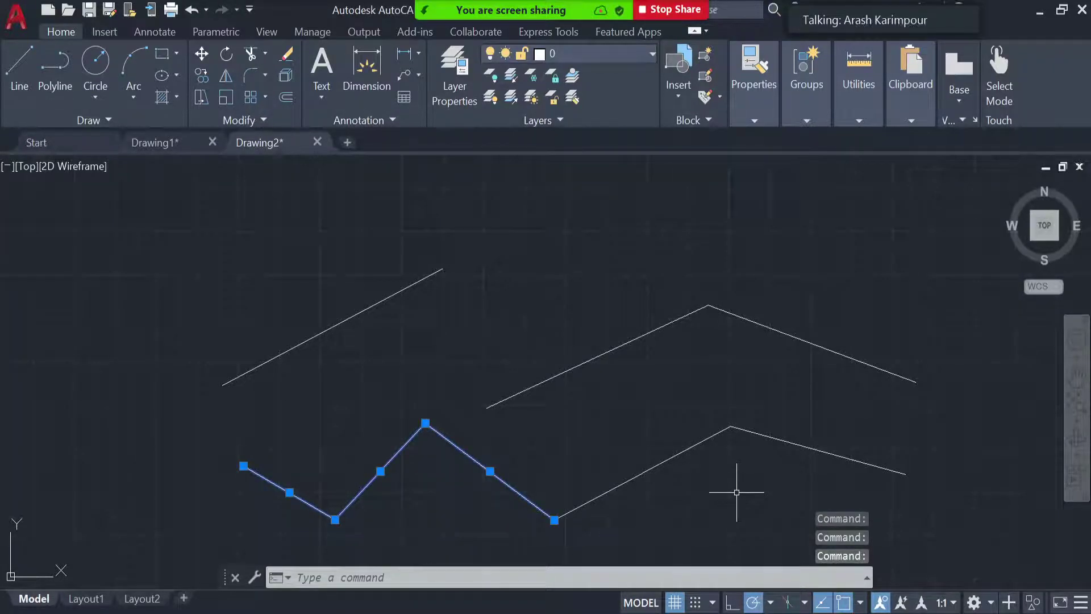
key(Escape)
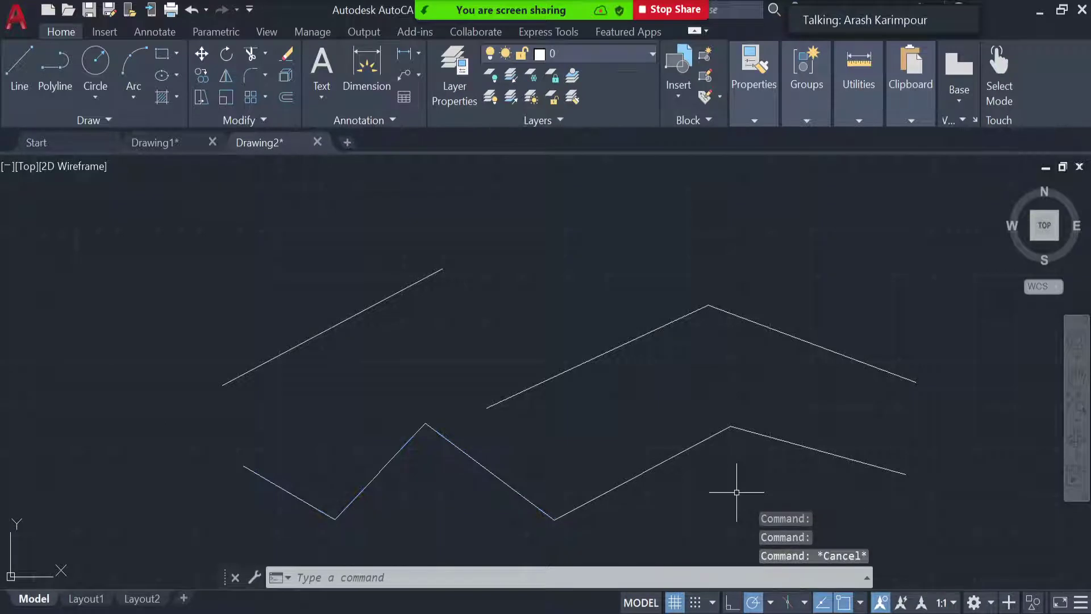
- Delete the single line, the descending segment of the peaked pair and the fourth segment of the zigzag
click(373, 306)
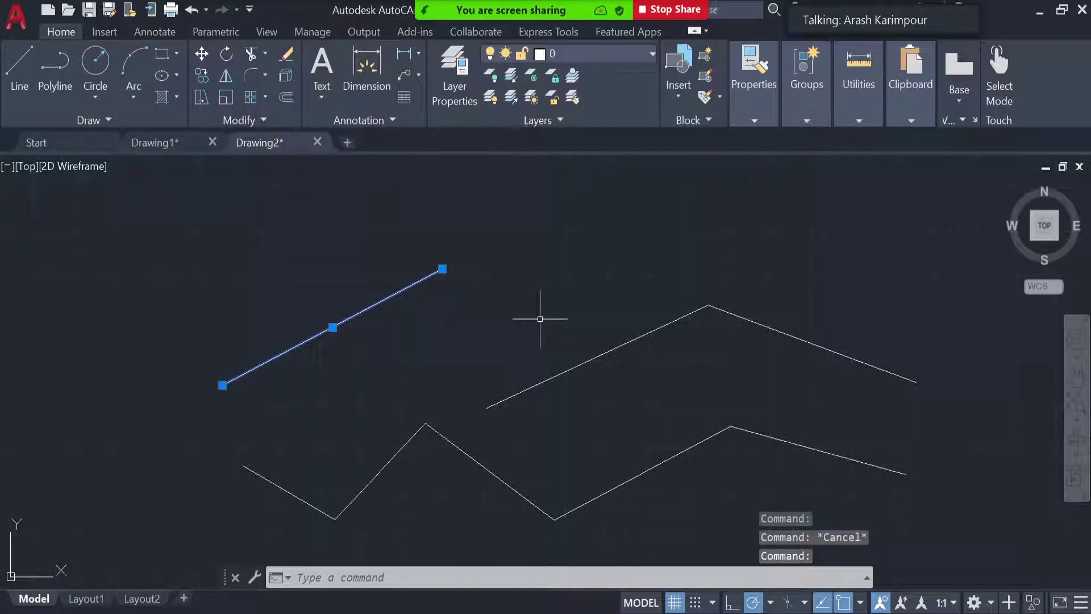
key(Delete)
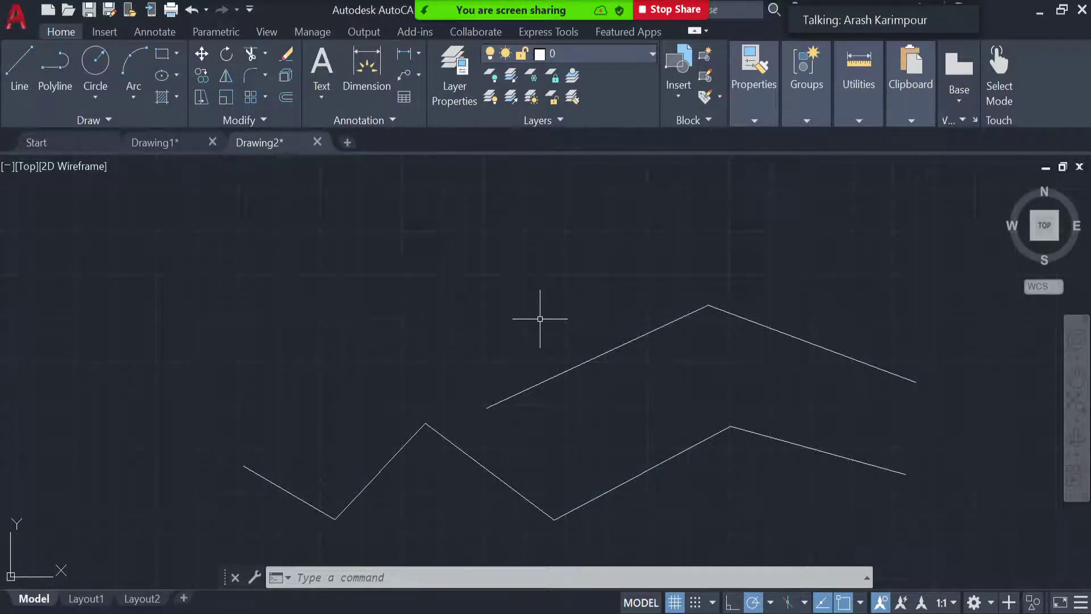
click(863, 353)
click(662, 461)
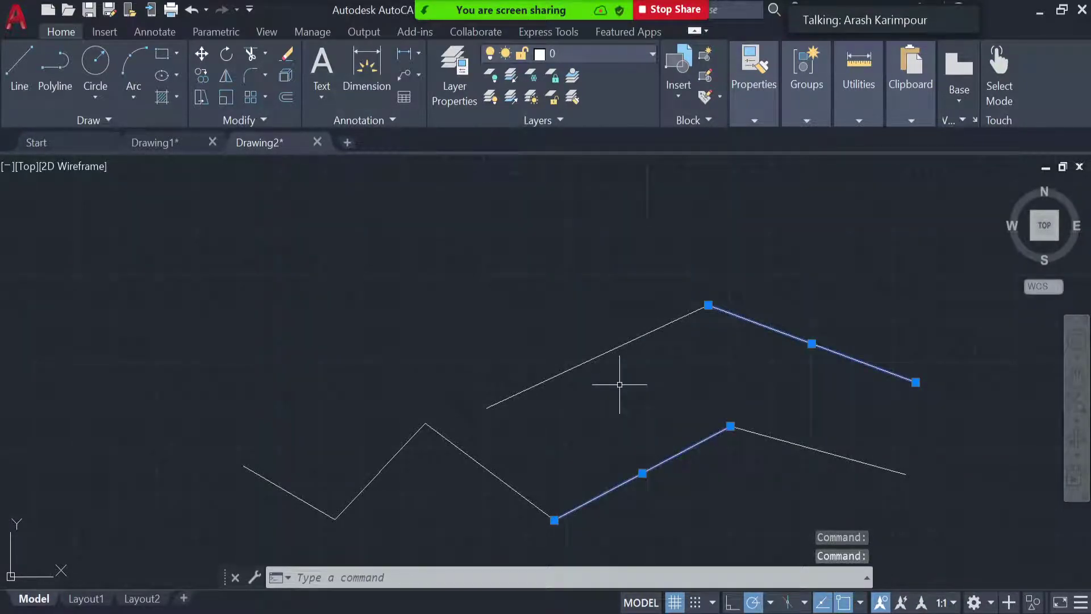
key(Delete)
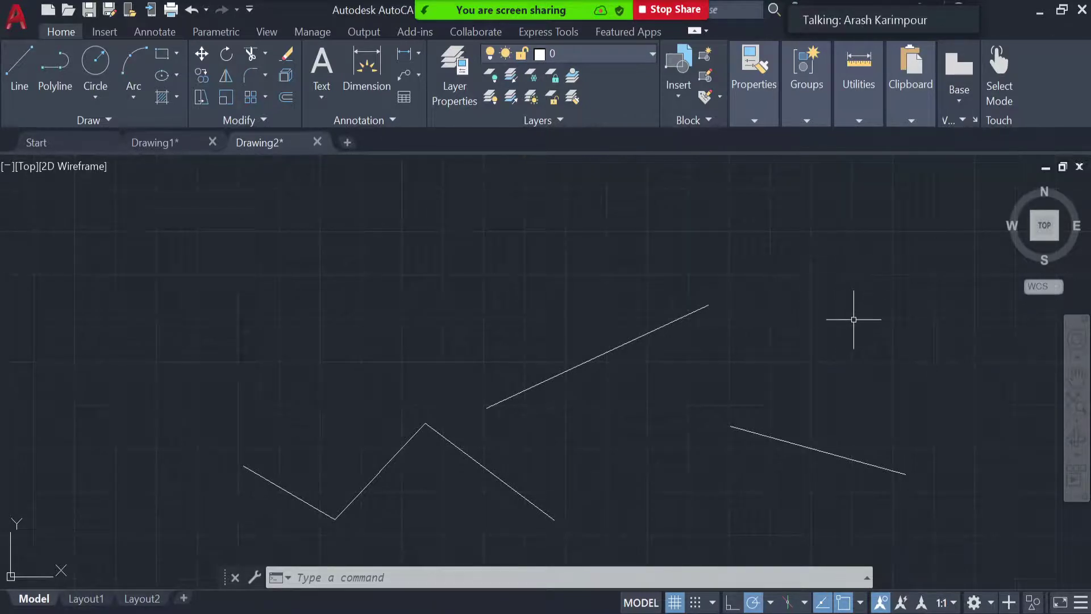
- Select all remaining lines in the drawing and delete them
key(ctrl+a)
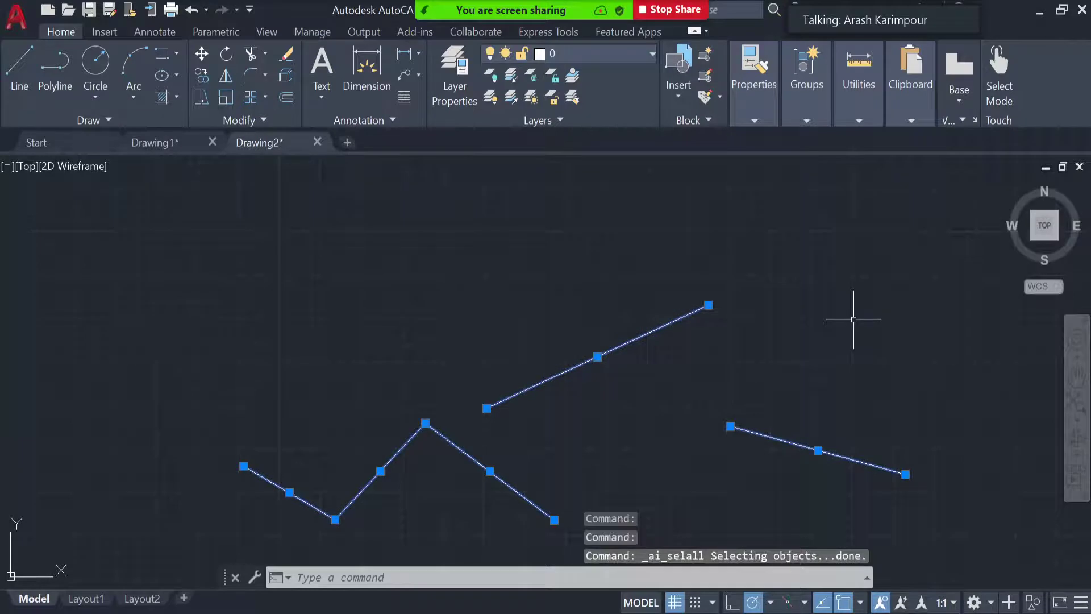
key(Delete)
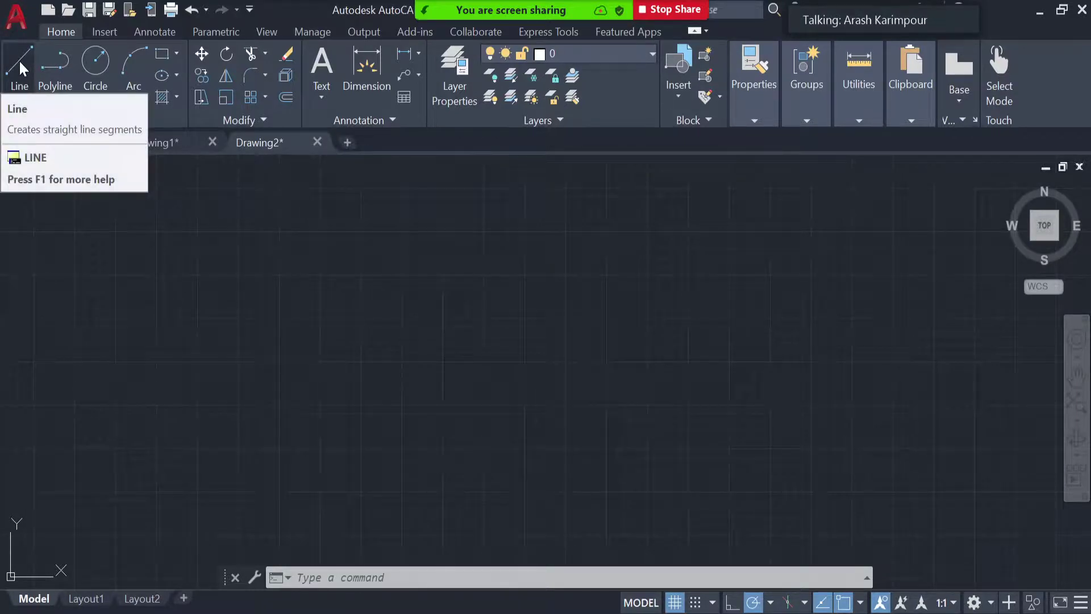
- Browse the command suggestions offered for "line" and cancel the entry
click(505, 575)
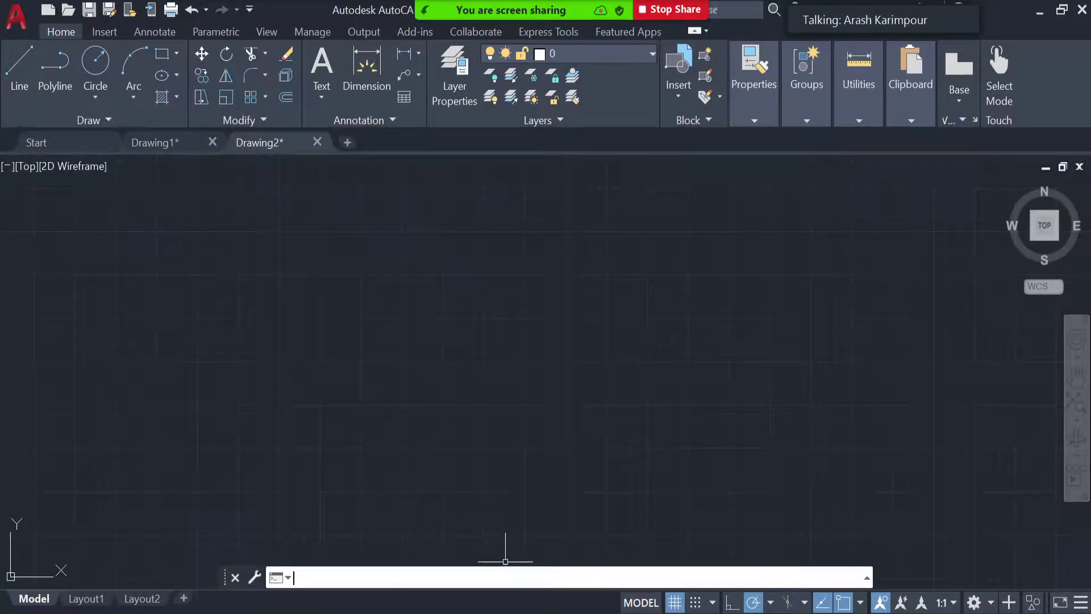
text(line)
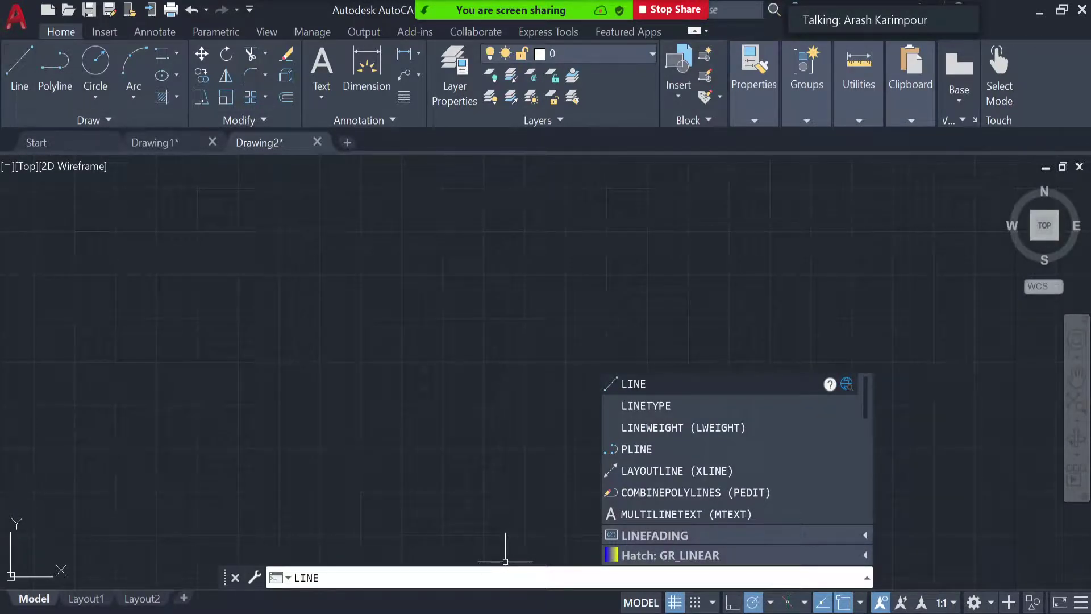
key(Down)
key(Down)
key(Down)
key(Down)
key(Down)
key(Down)
key(Up)
key(Up)
key(Up)
key(Up)
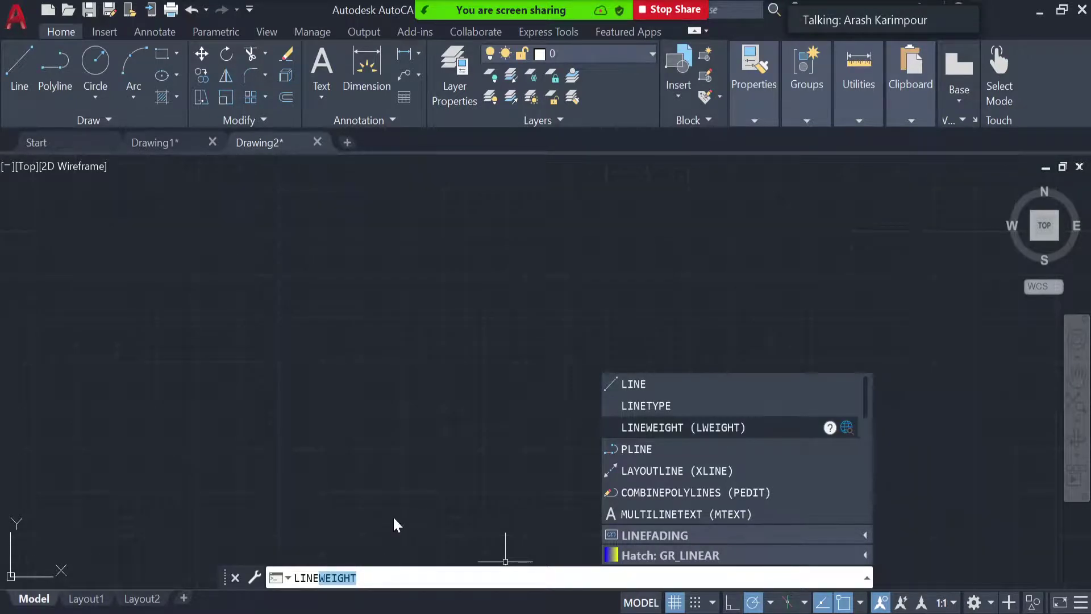
key(Escape)
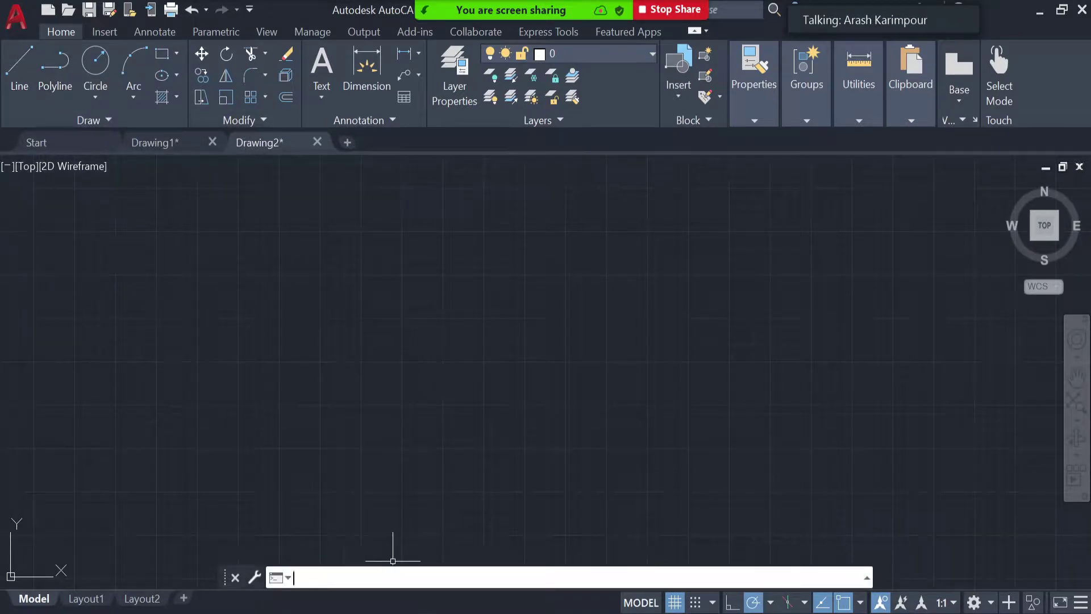
- Start LINE by its command name and draw one long straight line rising to the right across the drawing area
text(LINE)
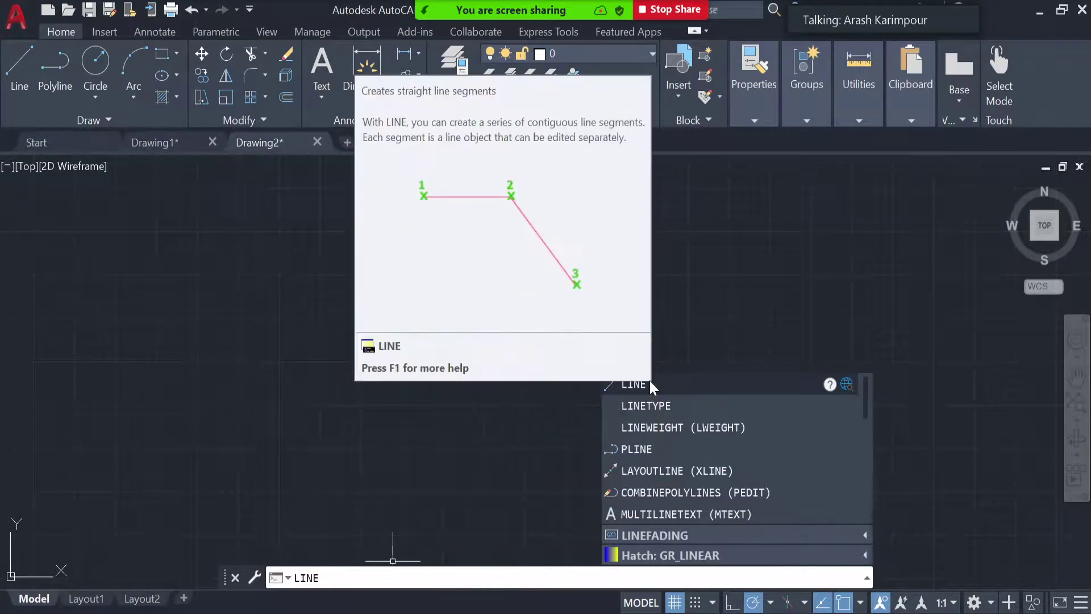
click(656, 384)
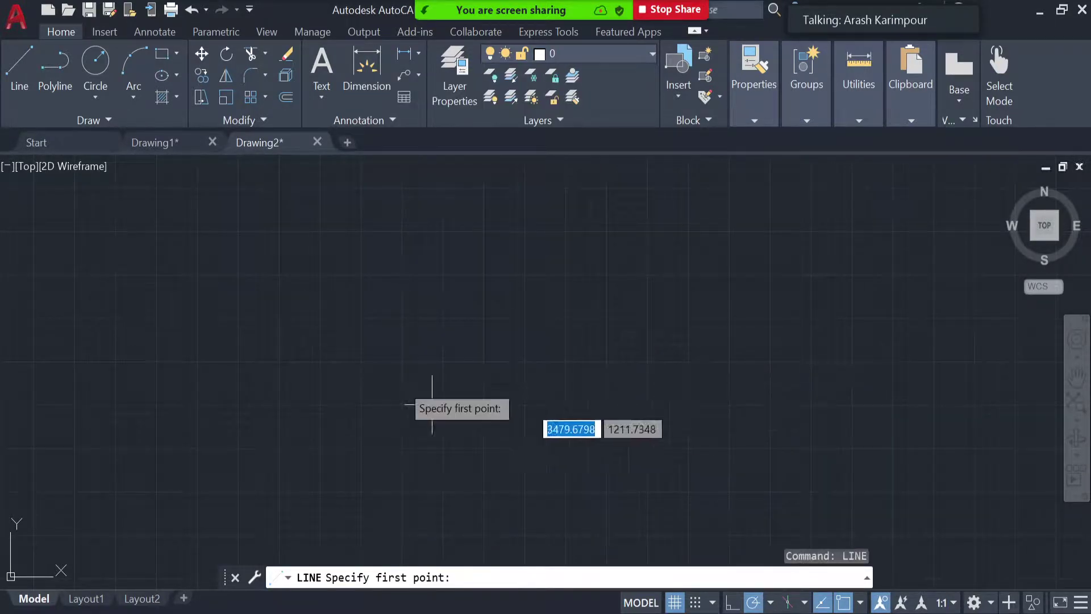
click(248, 380)
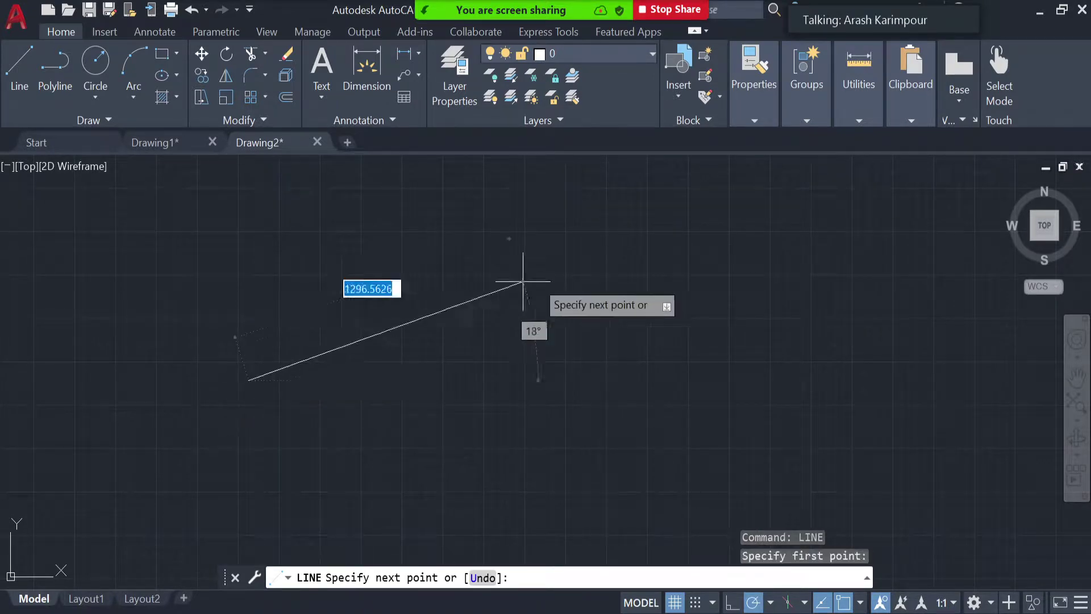
click(634, 254)
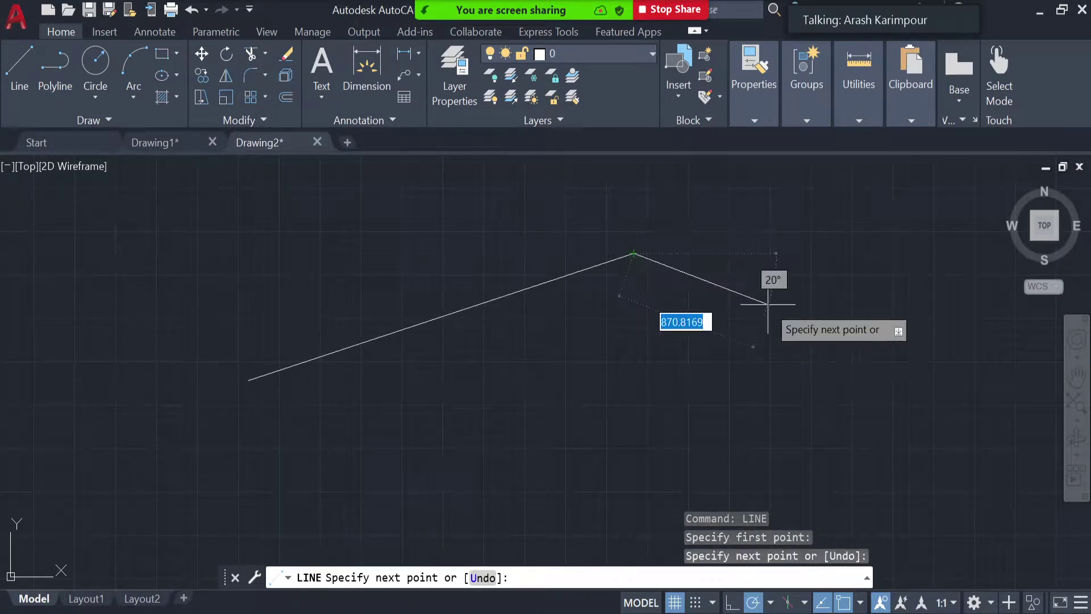
key(Return)
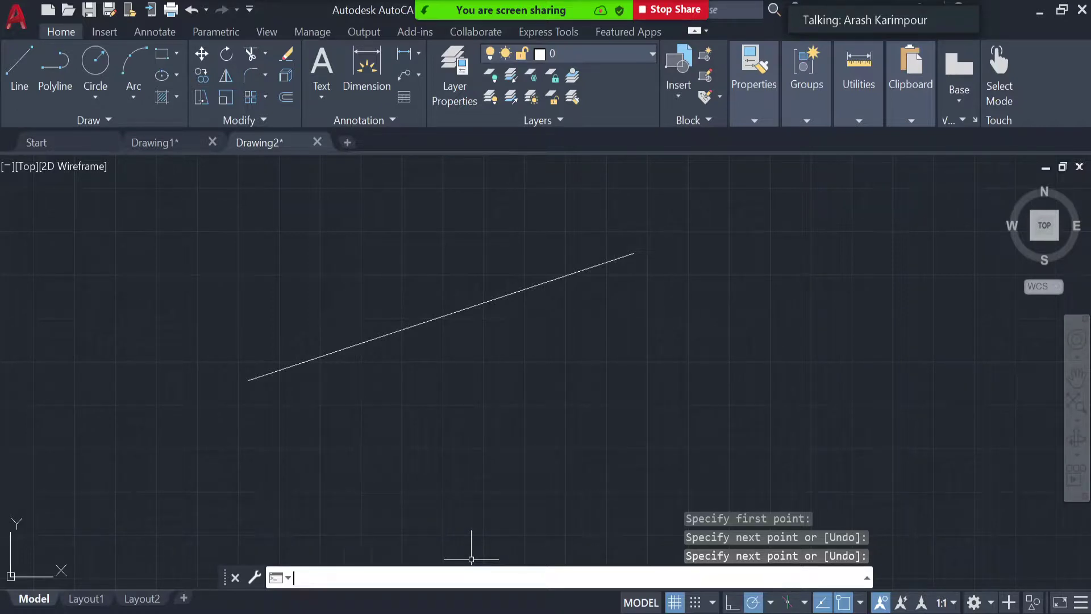
- Start LINE from its alias L and draw a second long line rising to the right below the existing one
text(L)
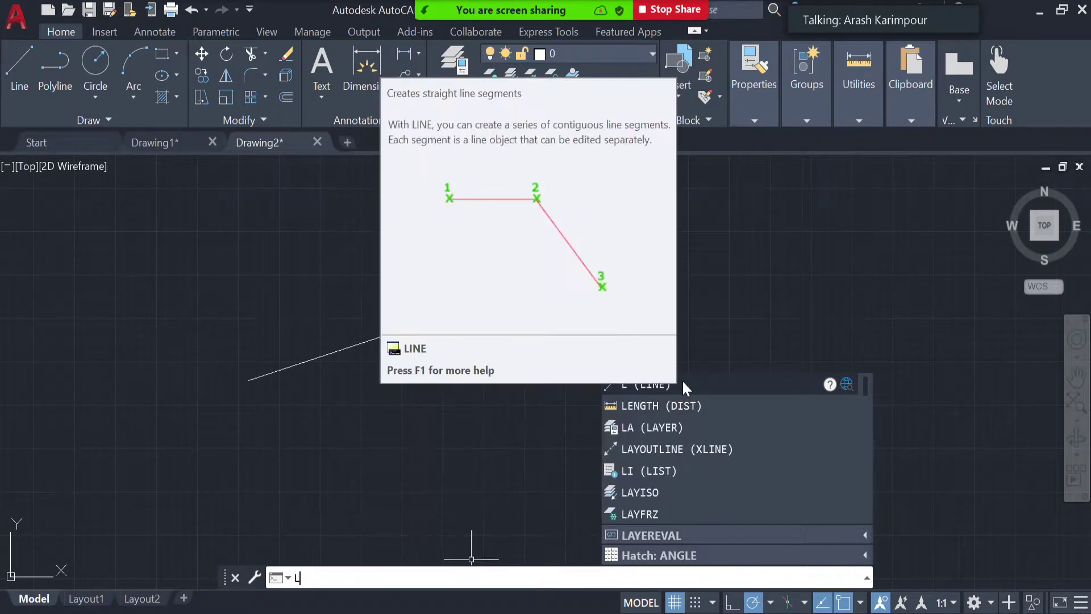
click(682, 385)
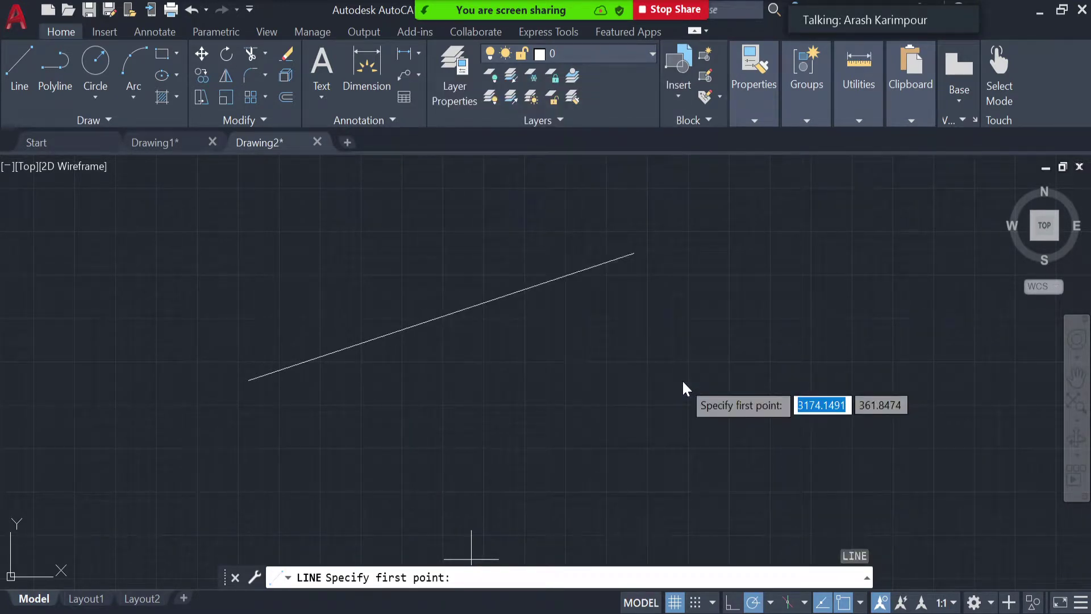
click(248, 447)
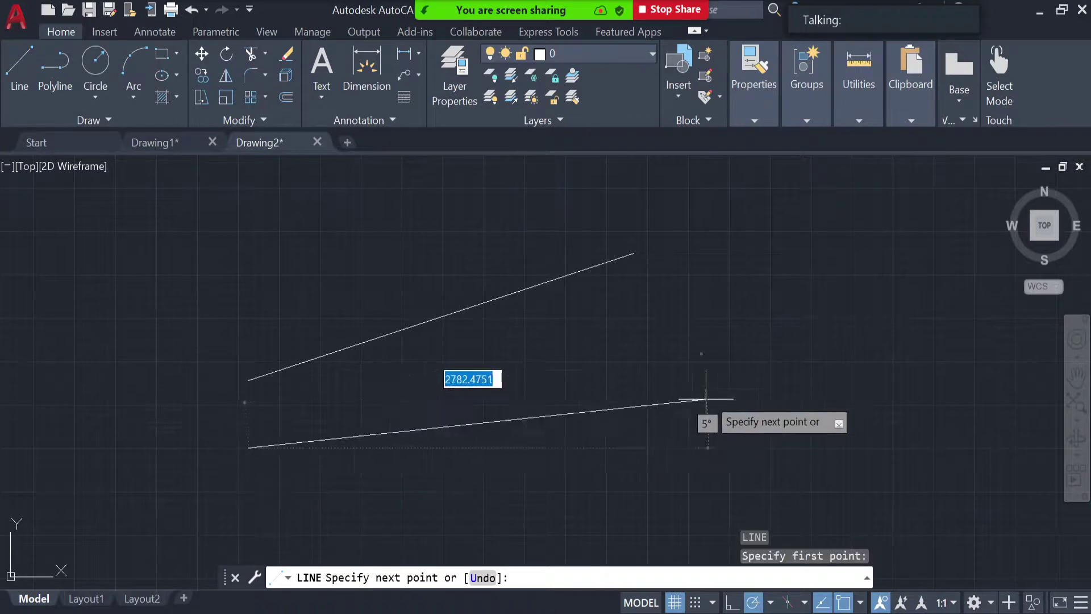
click(697, 344)
key(Return)
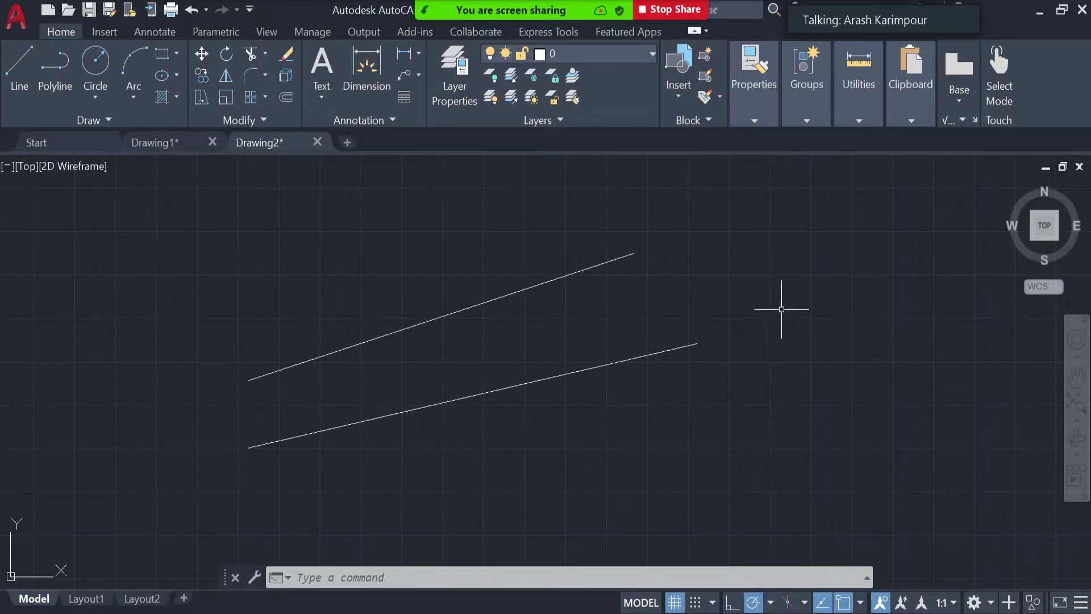
- Start LINE by its full command name and draw a shorter, steeper line rising to the right, beyond the right ends of the two long lines
text(LINE)
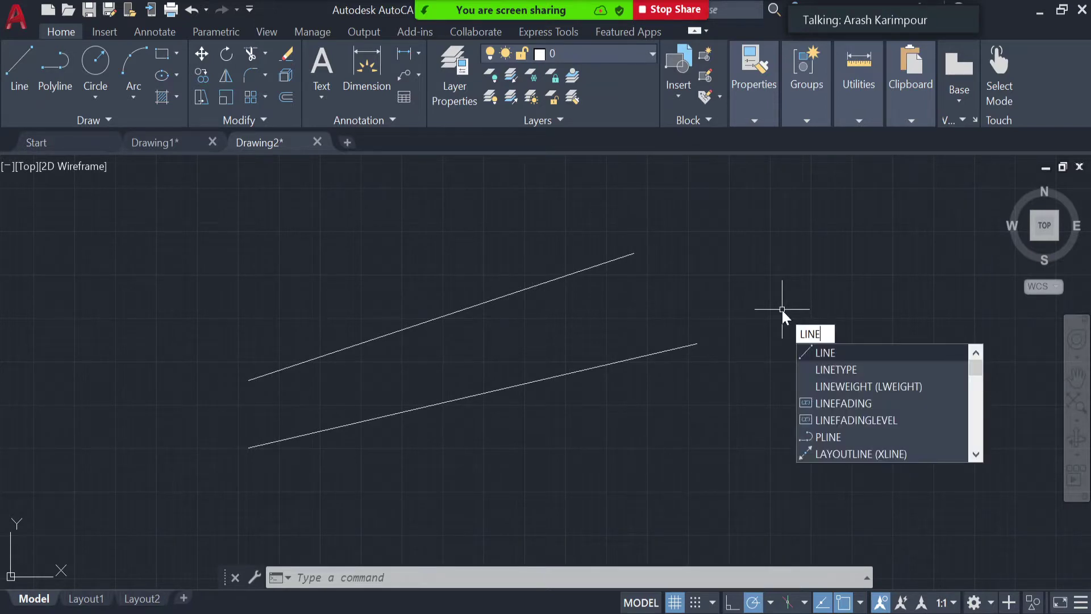
key(Return)
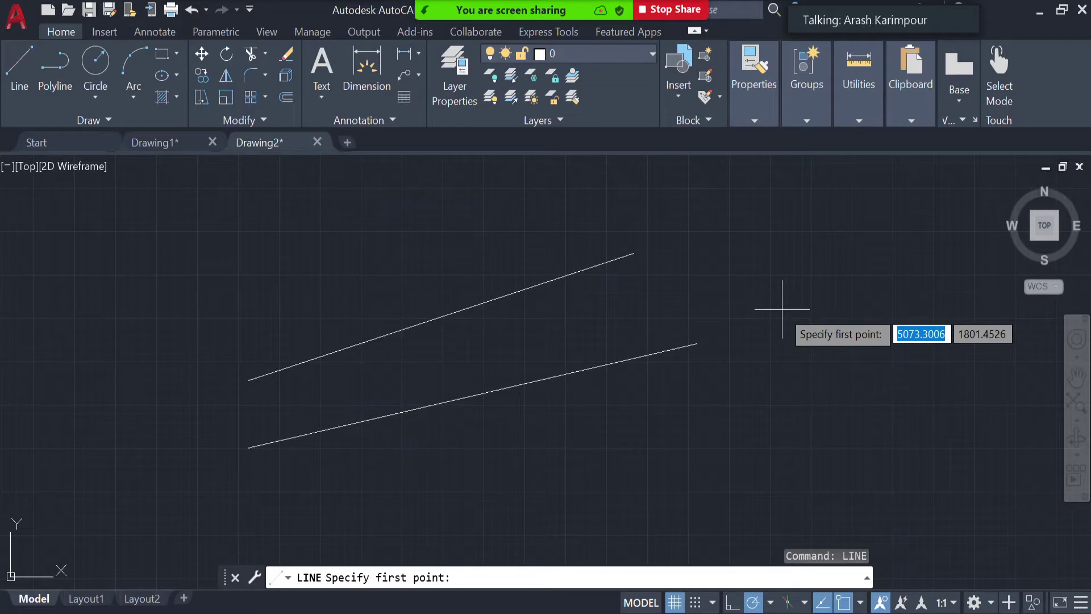
click(782, 309)
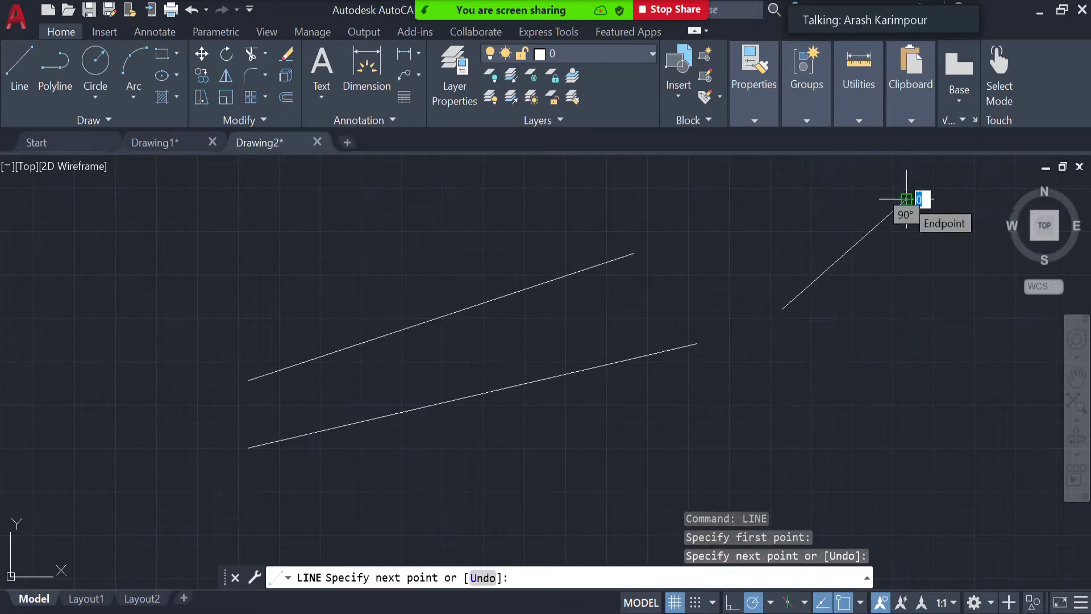
click(906, 198)
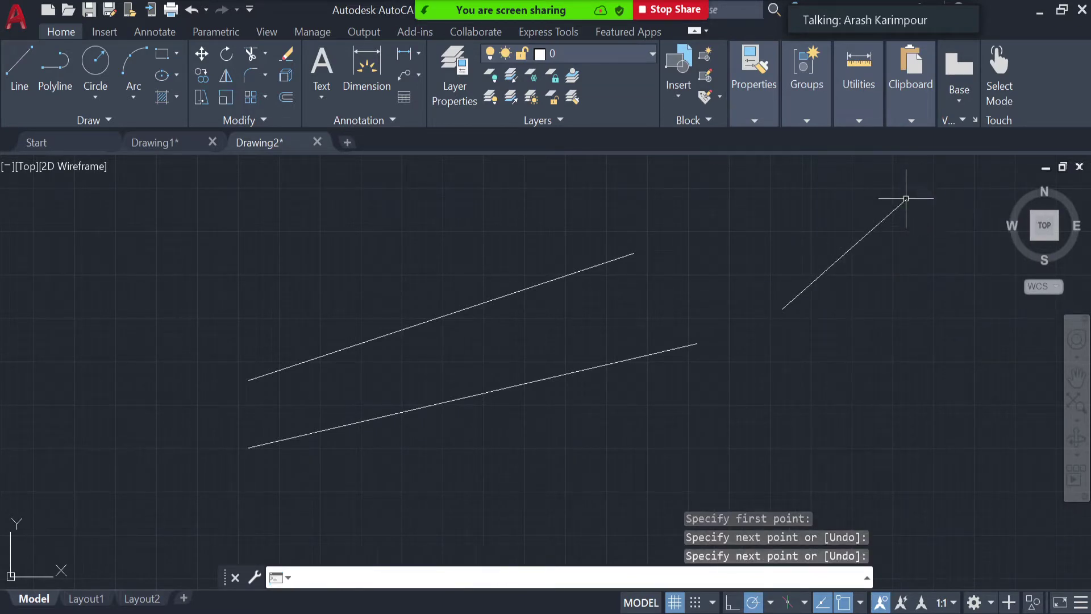
key(Return)
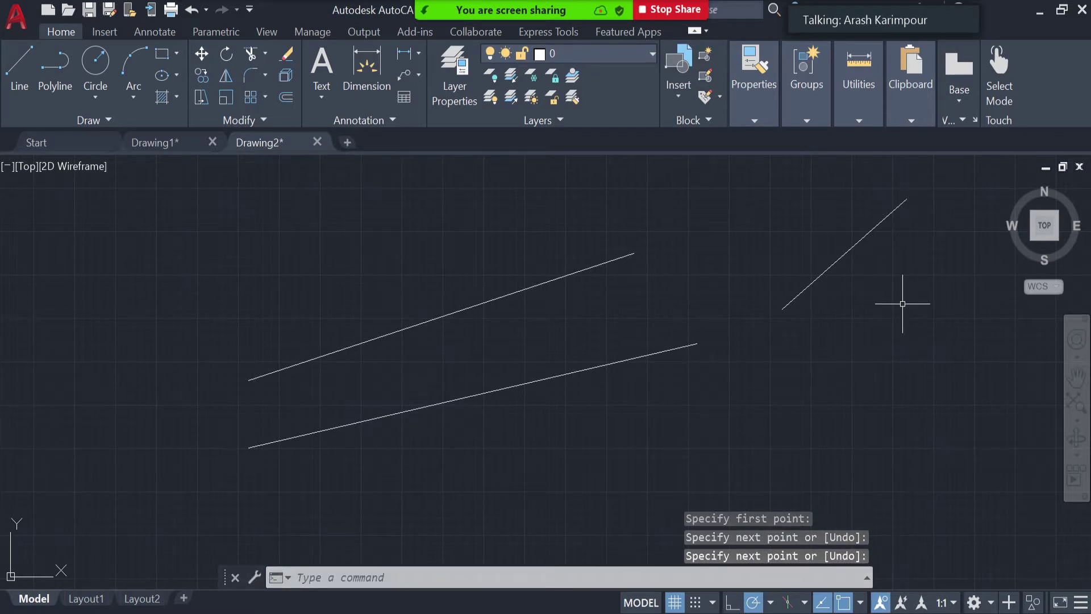